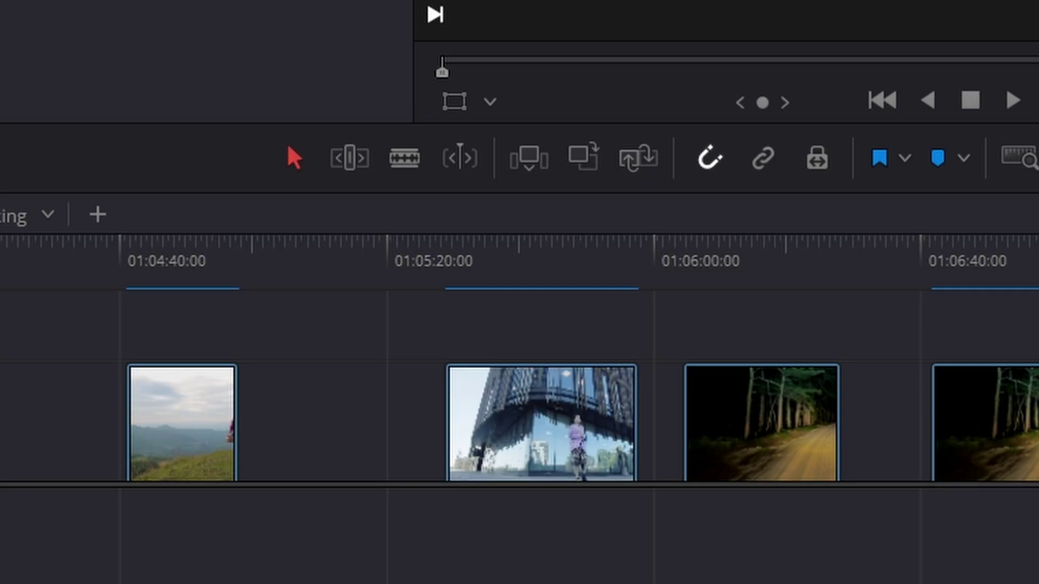
Play back the example clips on the timeline in turn: hilltop woman, walking woman, both forest roads and the city skyline
drag(266, 267, 137, 264)
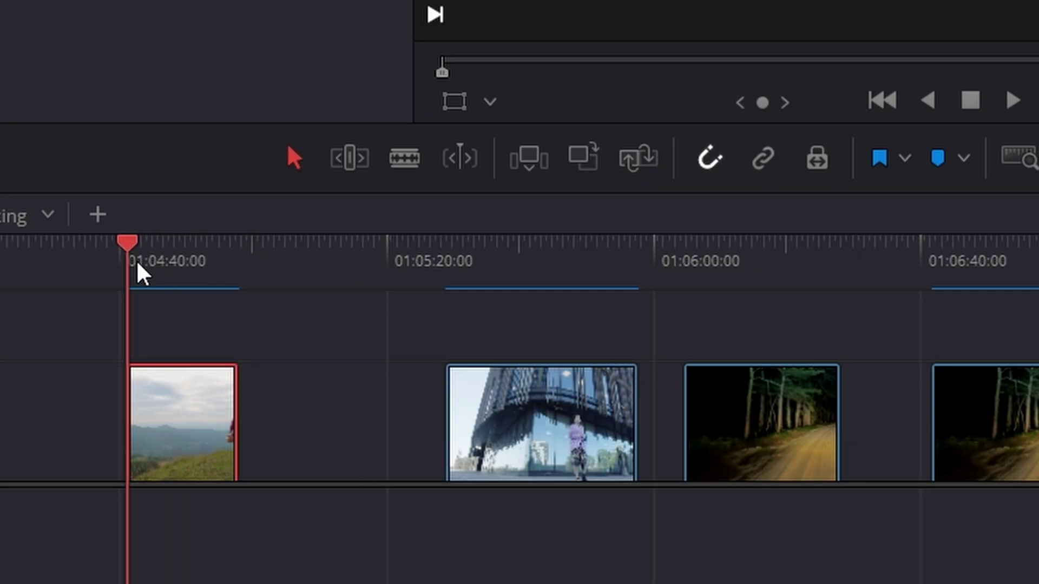
key(space)
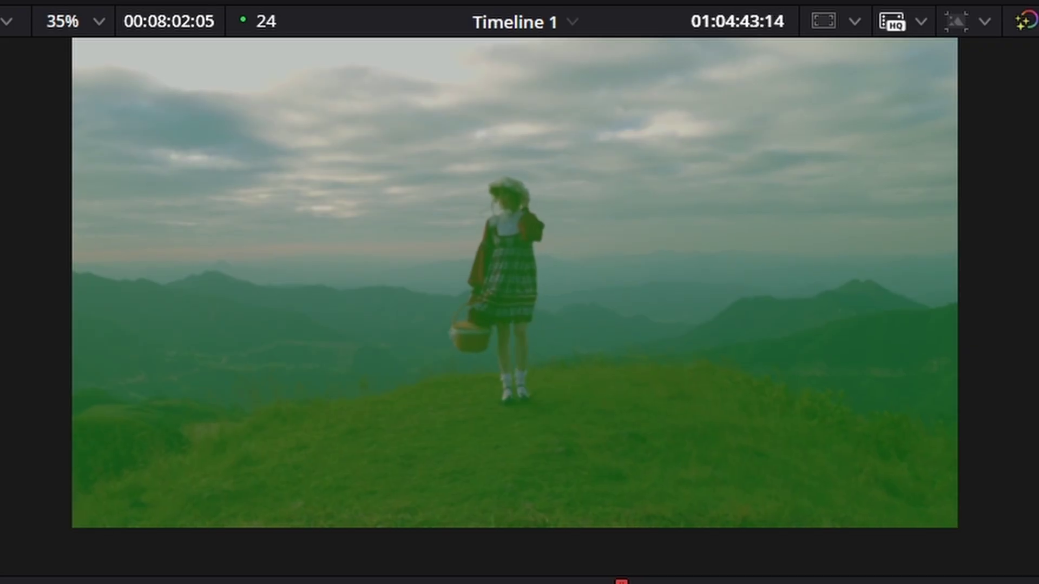
click(337, 368)
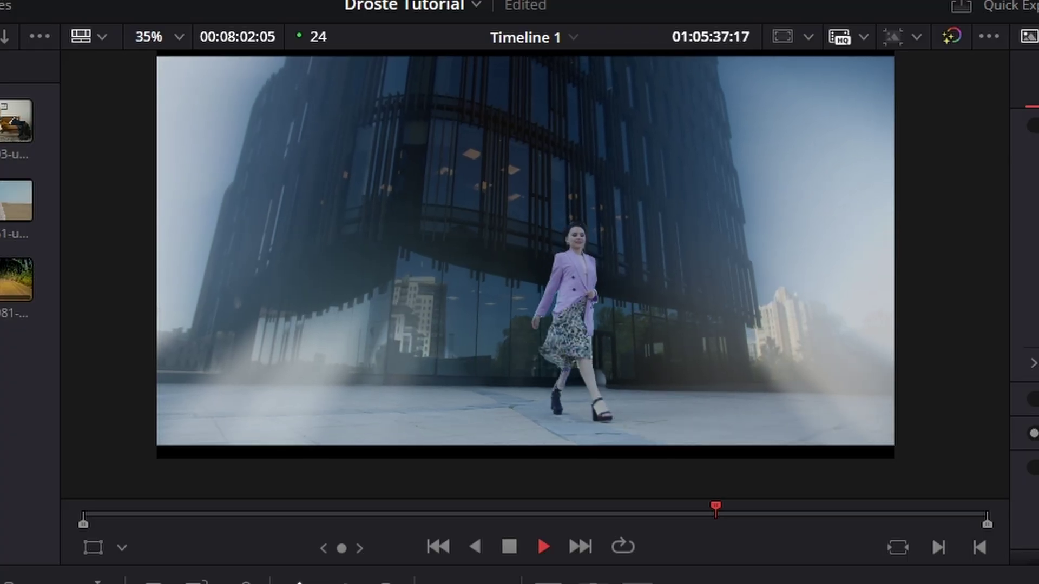
key(space)
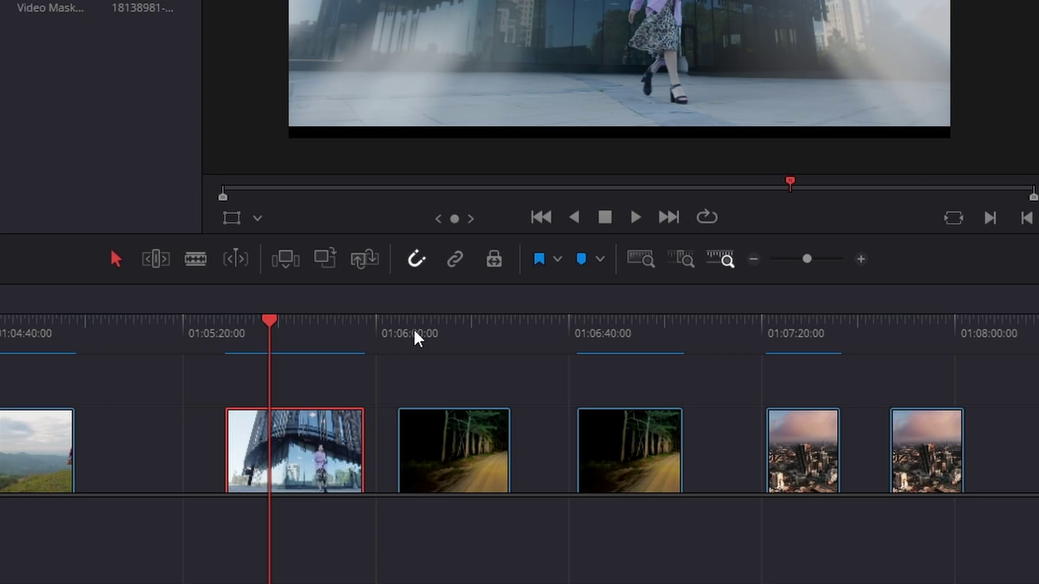
click(416, 332)
key(space)
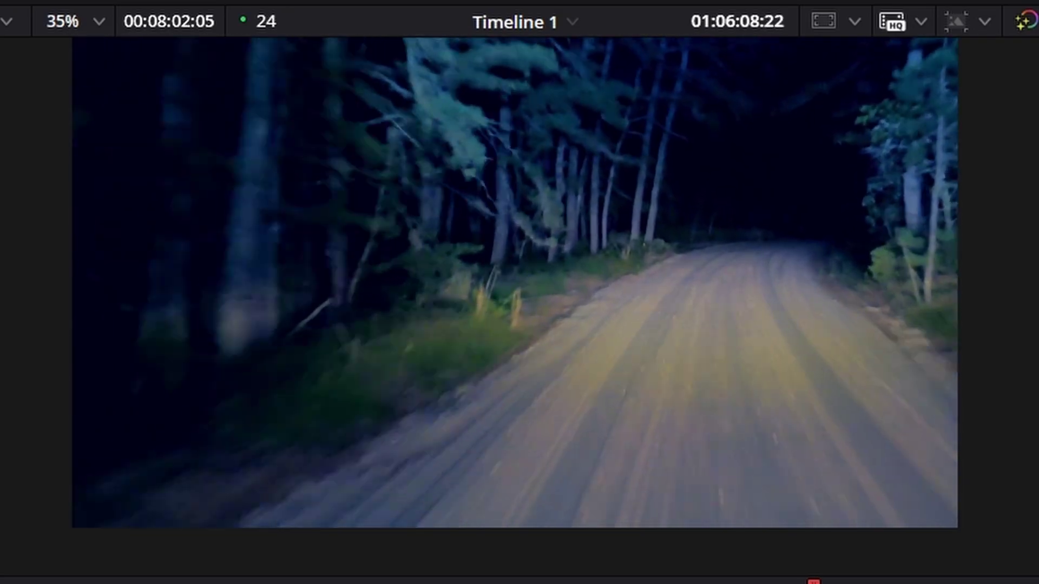
key(space)
click(506, 266)
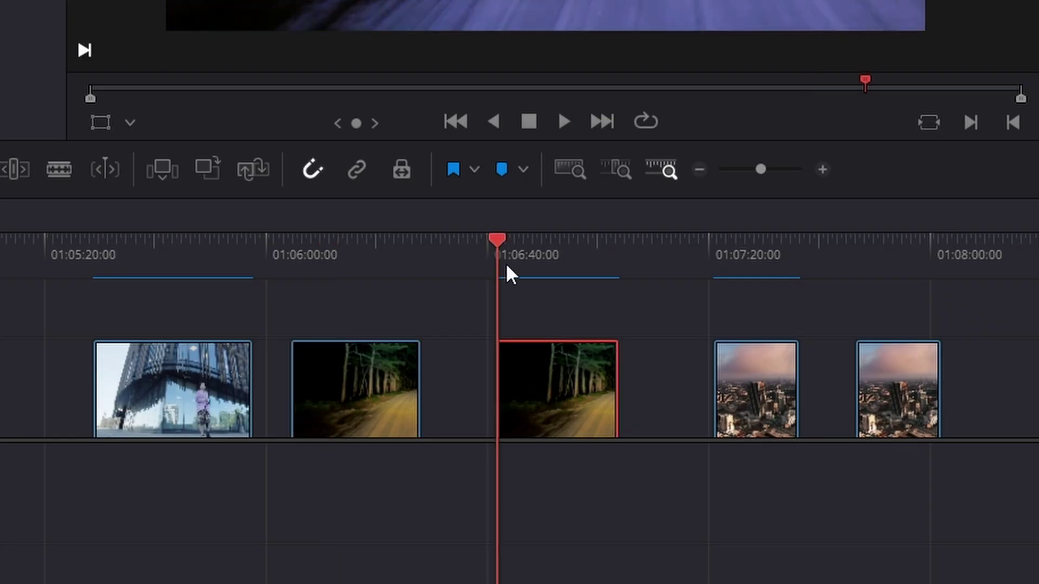
key(space)
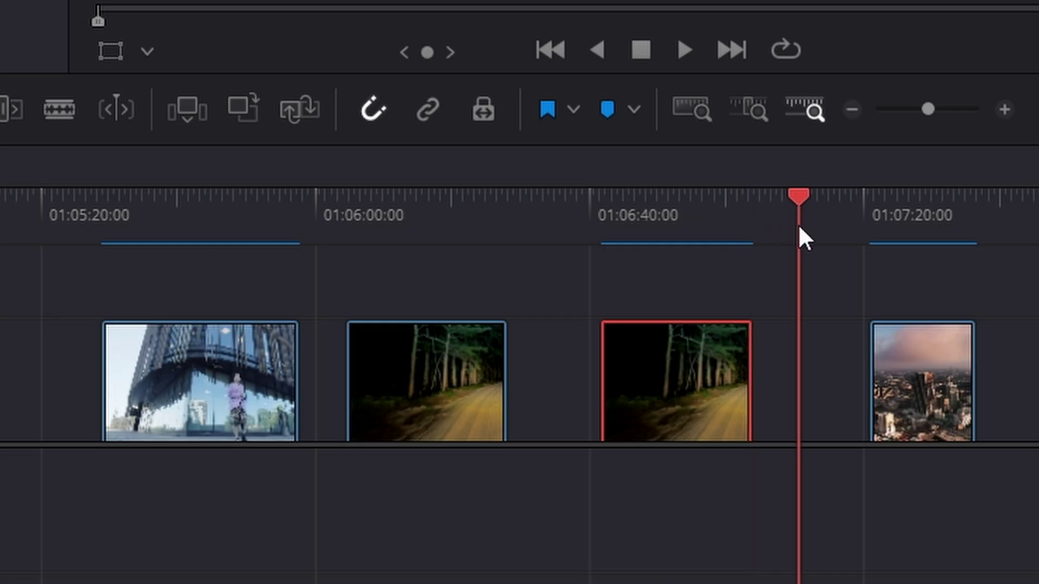
drag(800, 227, 638, 245)
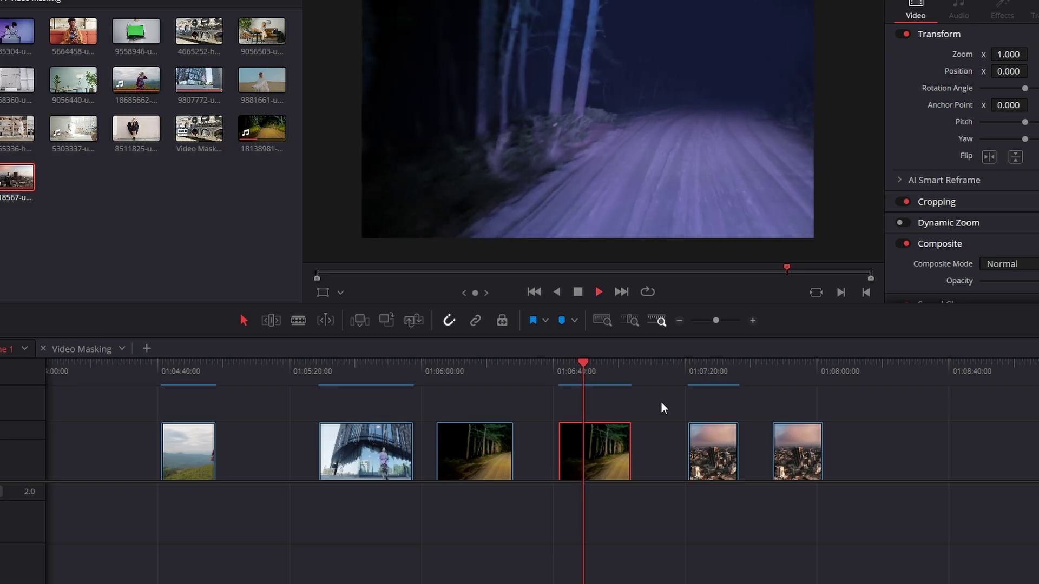
click(683, 381)
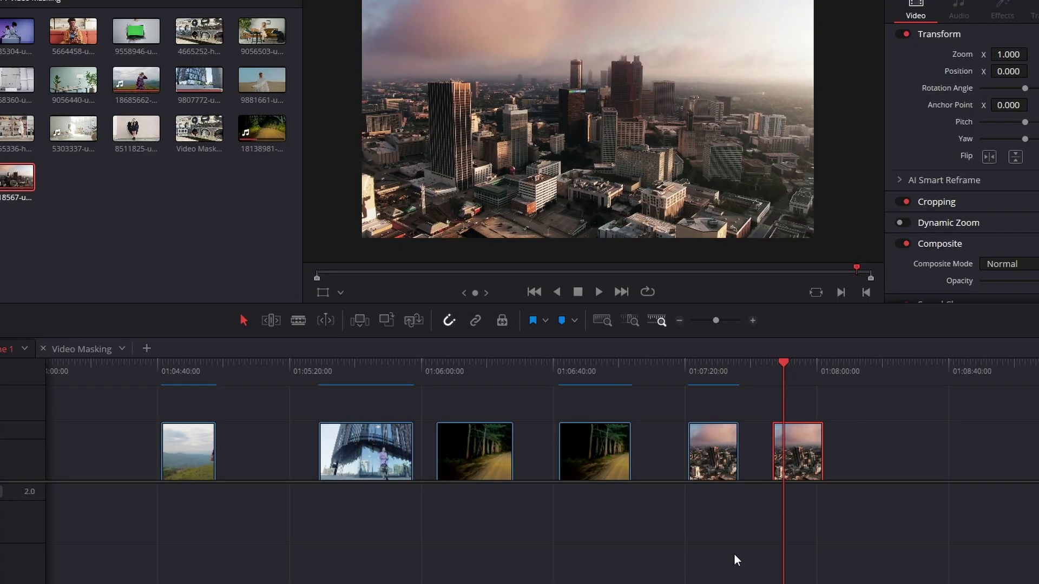
Open the last city clip in the Fusion page and reposition the MediaOut1 node in the node graph
scroll(543, 455, right, 4)
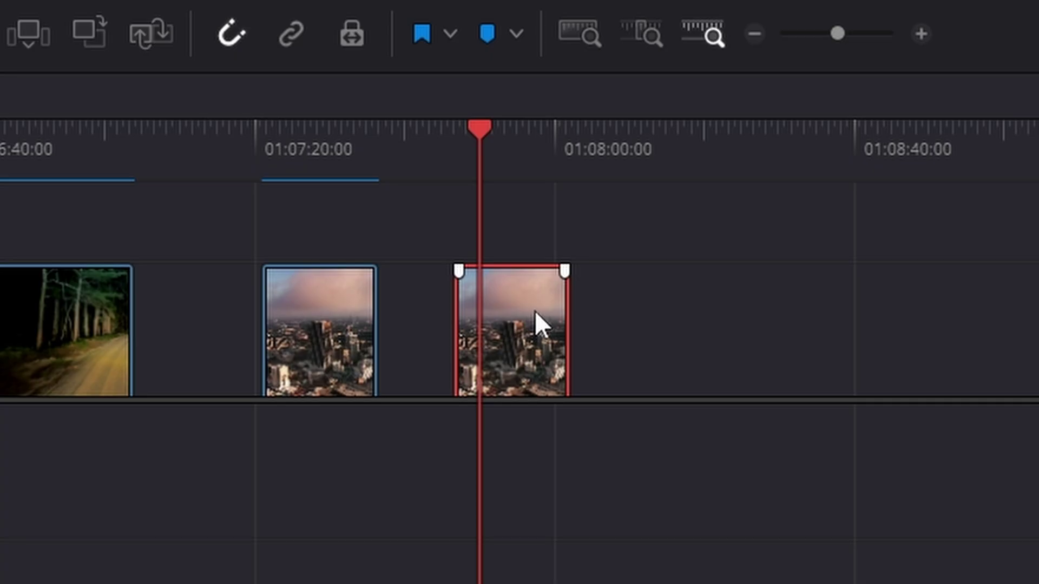
right_click(534, 312)
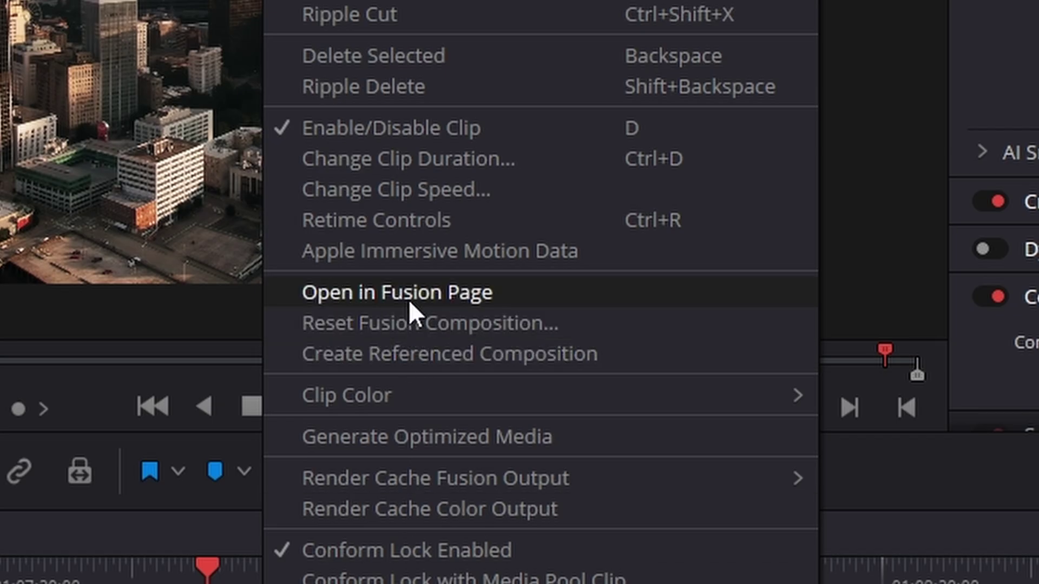
click(411, 295)
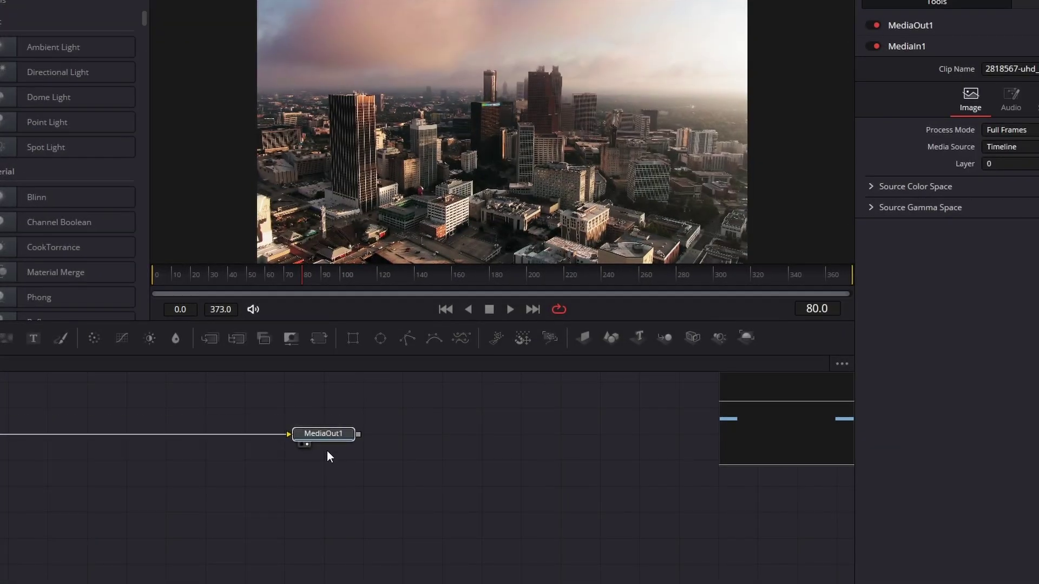
drag(327, 451, 582, 504)
click(583, 498)
Rename the MediaIn1 node to cITY
click(310, 406)
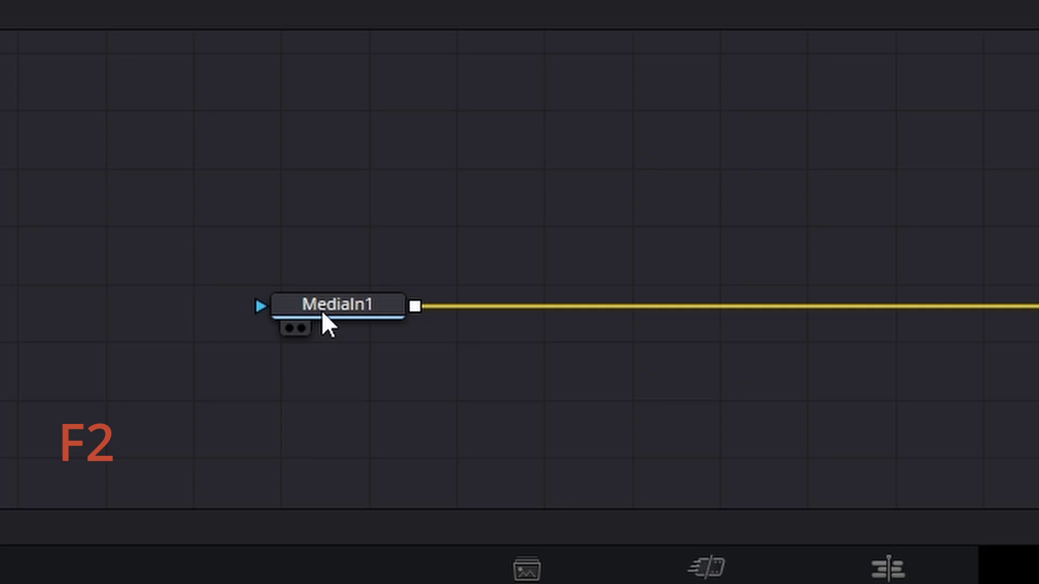
click(321, 310)
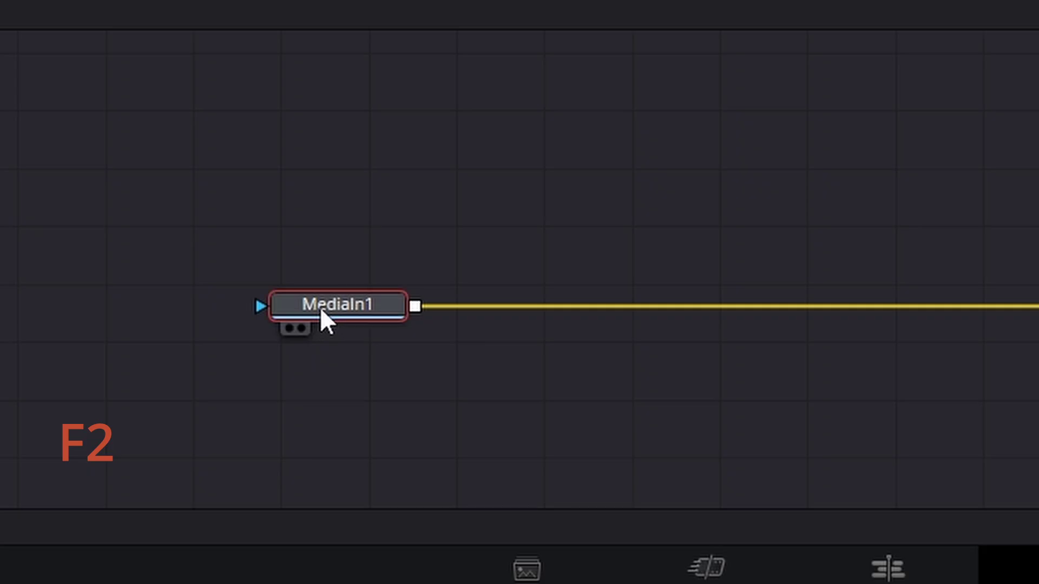
key(F2)
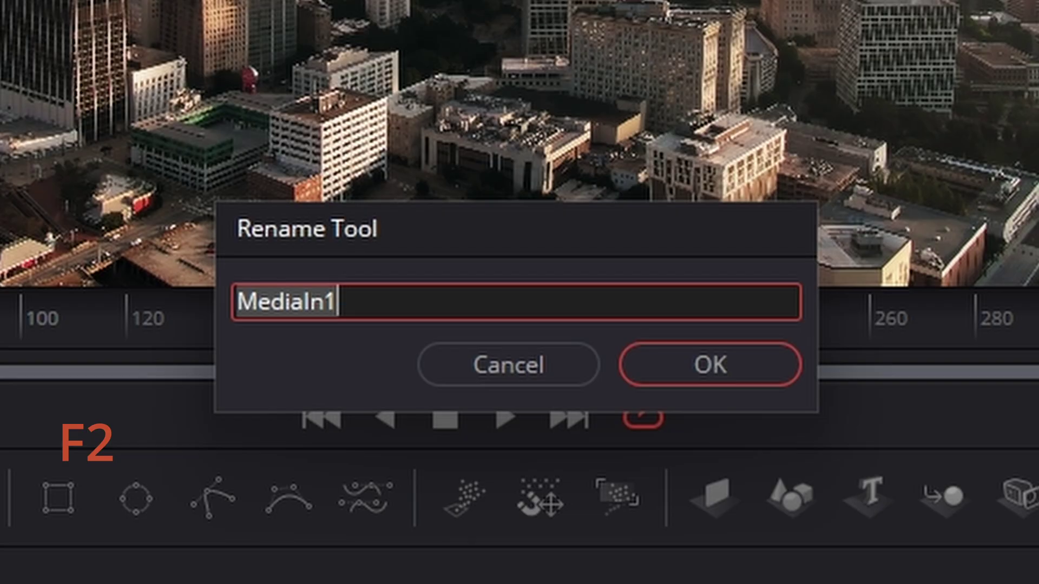
key(BackSpace)
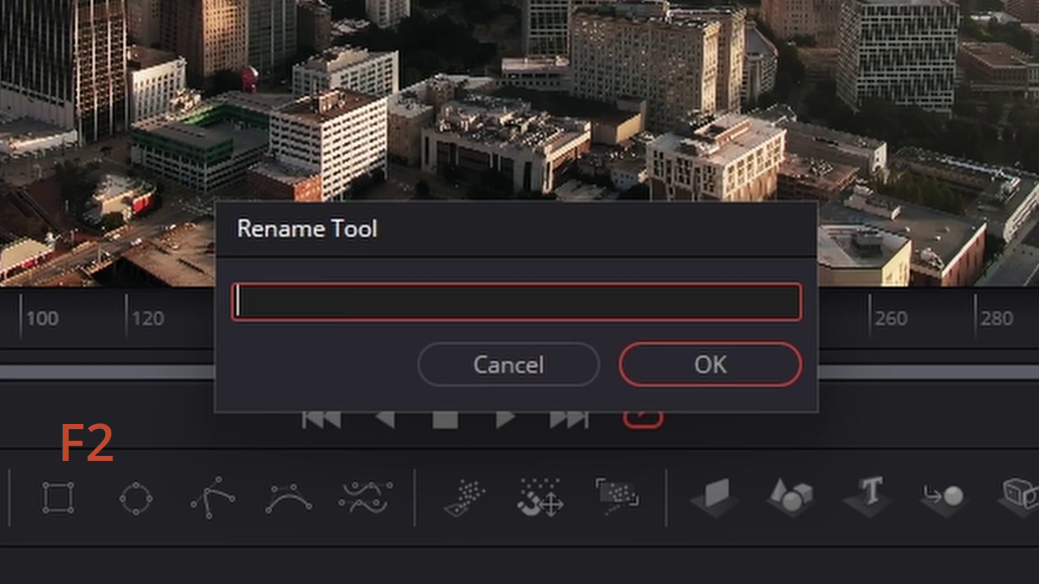
text(cITY)
key(Return)
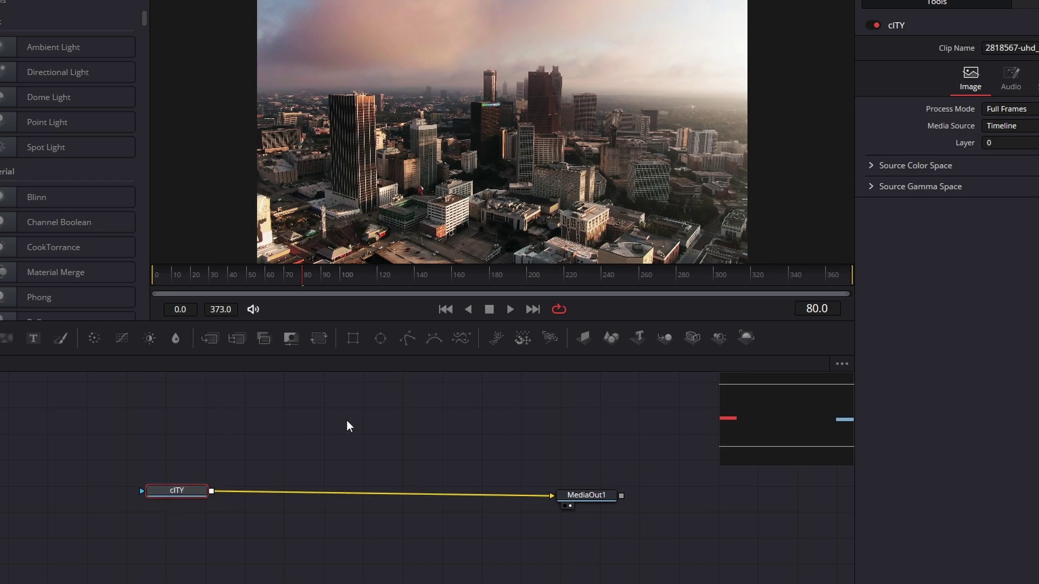
Find the Cinematic Haze tool by searching for "haz" and add it between the cITY and MediaOut1 nodes
click(346, 420)
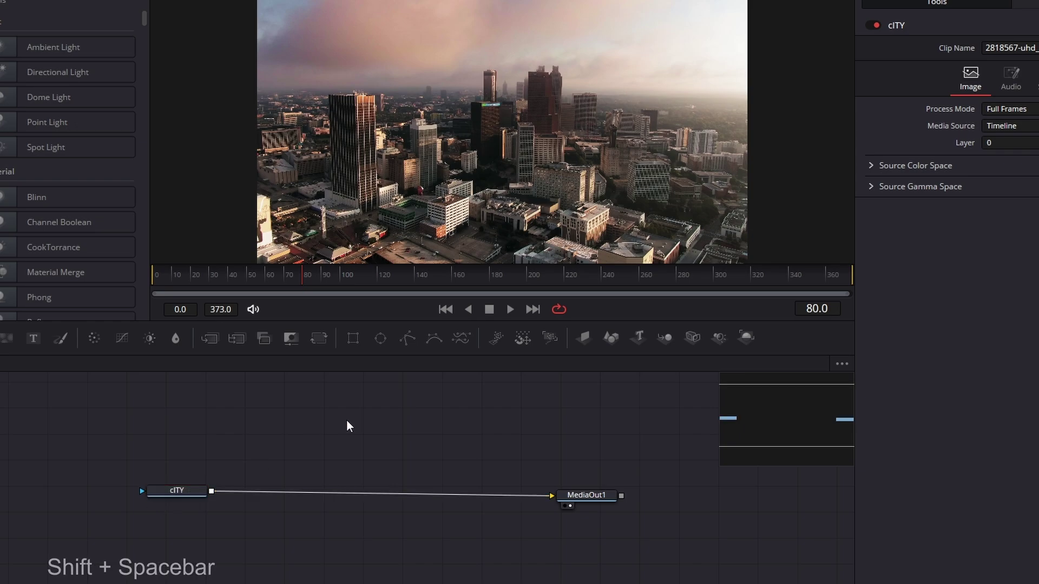
key(shift+space)
text(cc)
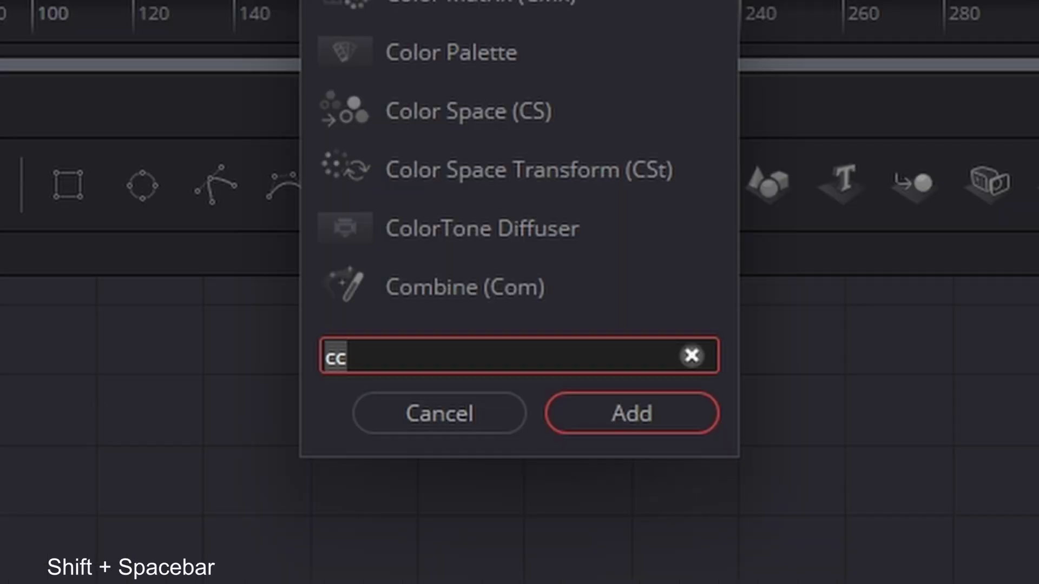
key(BackSpace)
text(haz)
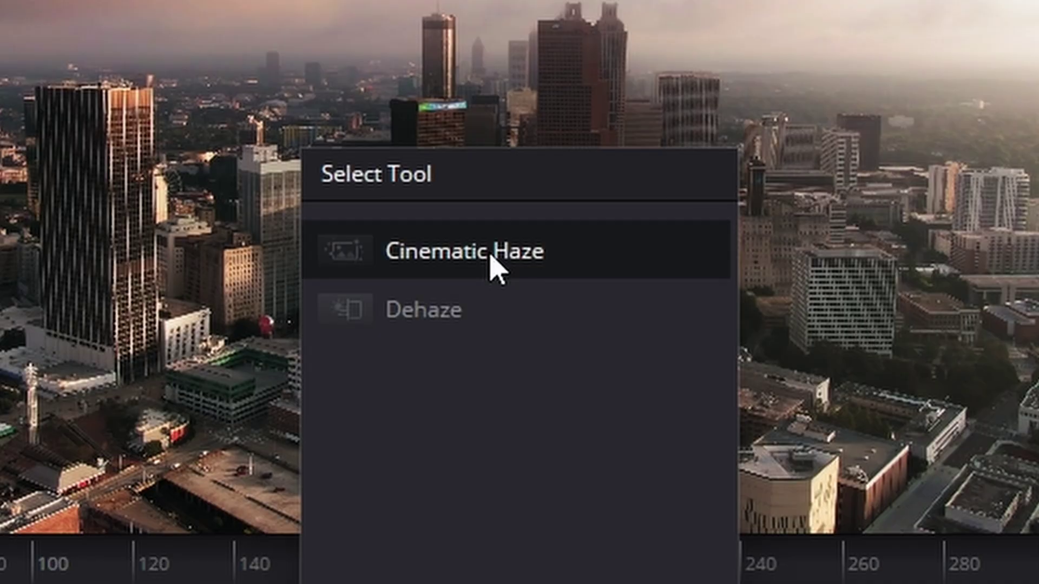
click(492, 260)
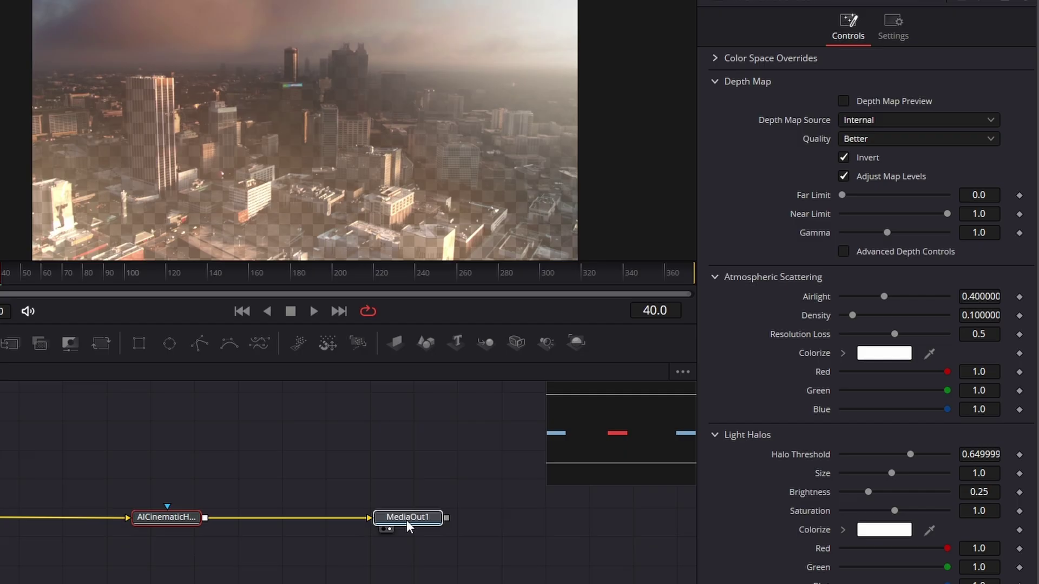
In the haze node's depth map, raise the Far Limit, set the Near Limit to 0.729 and Gamma to 1.363
click(407, 518)
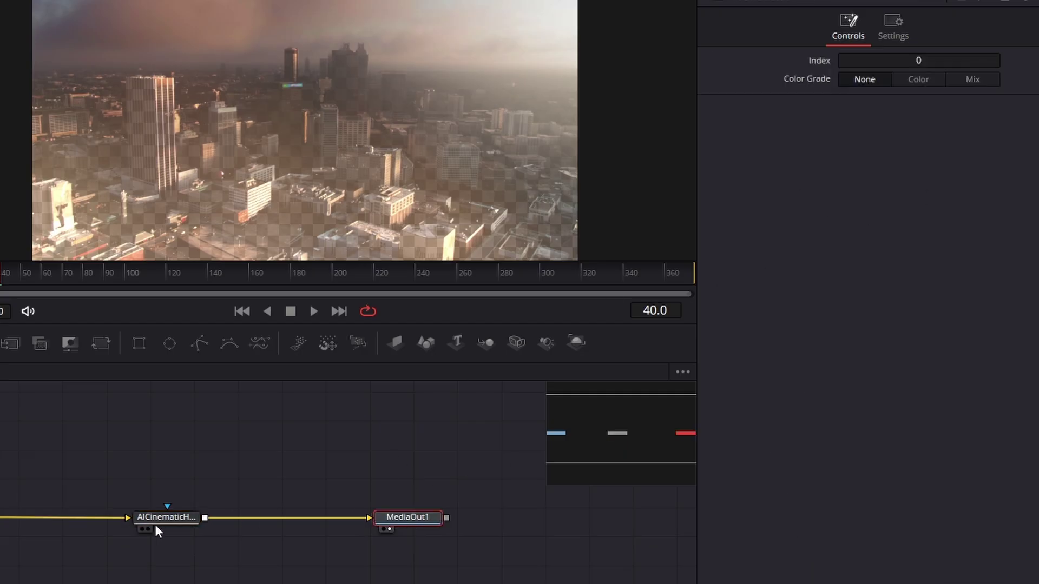
click(169, 518)
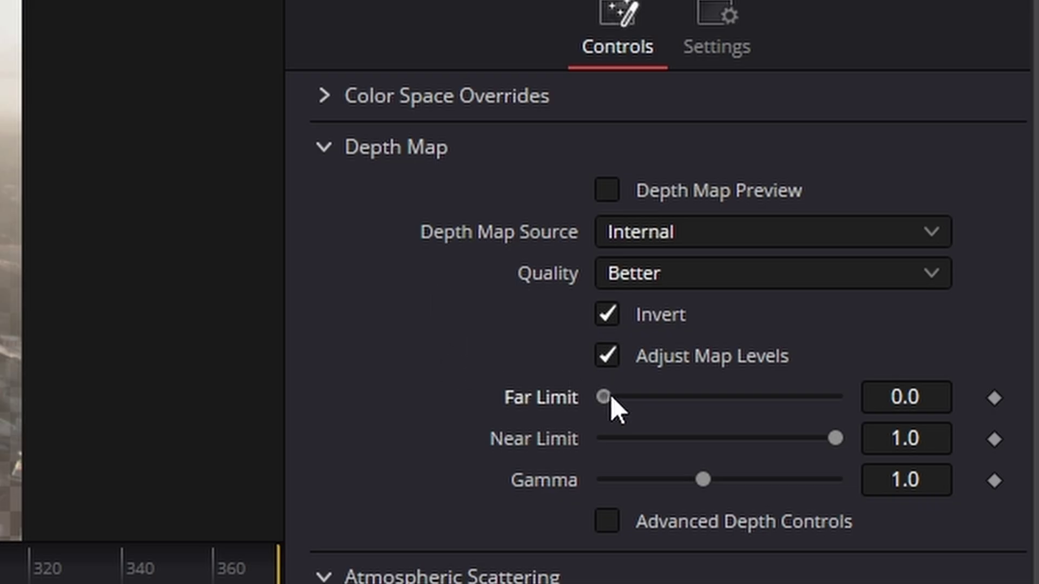
drag(611, 399, 664, 399)
drag(835, 438, 789, 441)
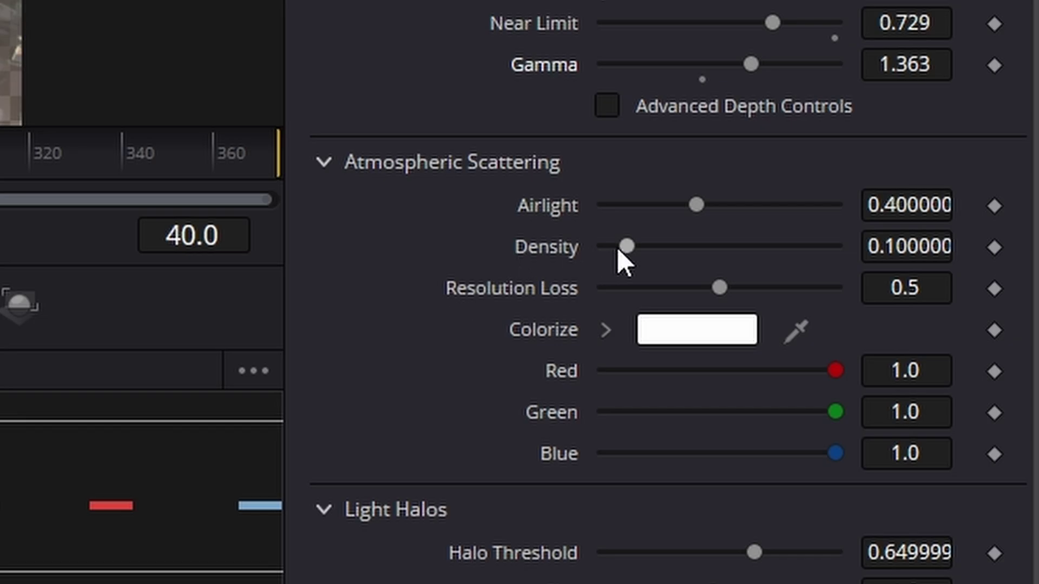
Set the haze's Atmospheric Scattering Density to 0.214 and view the Colorize color choices without picking one
drag(629, 245, 650, 243)
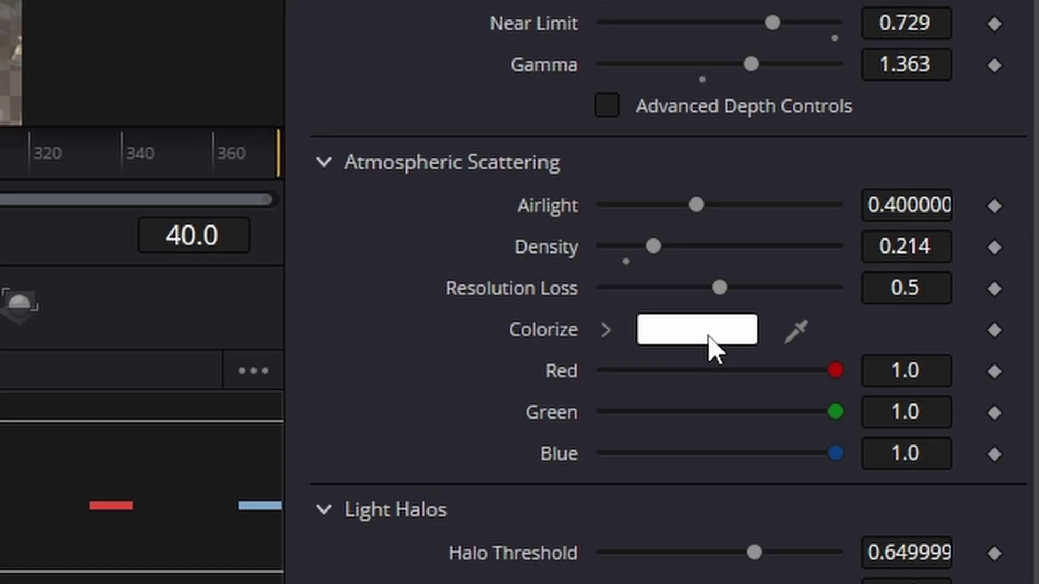
drag(800, 157, 803, 176)
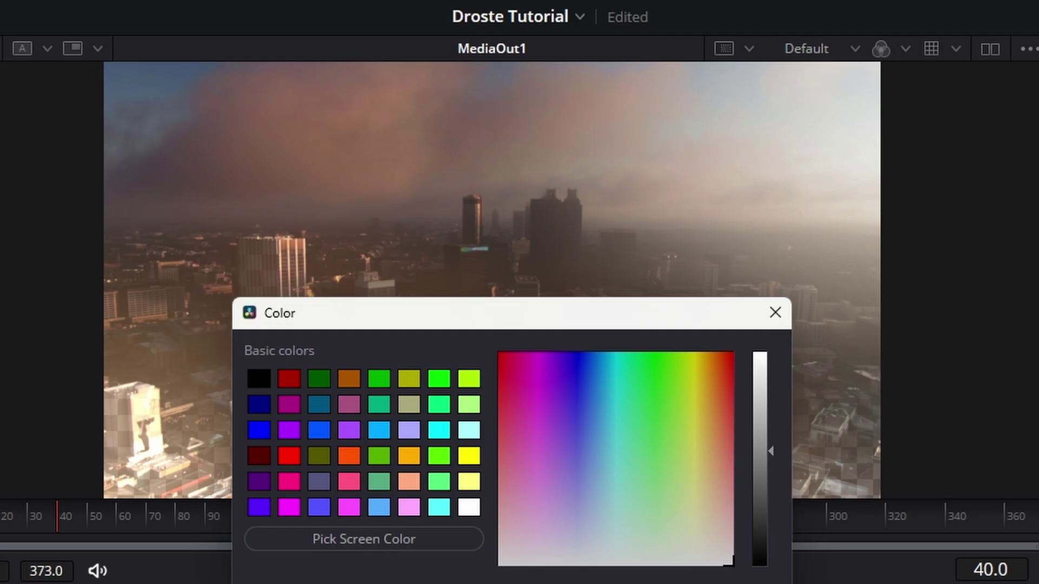
click(789, 538)
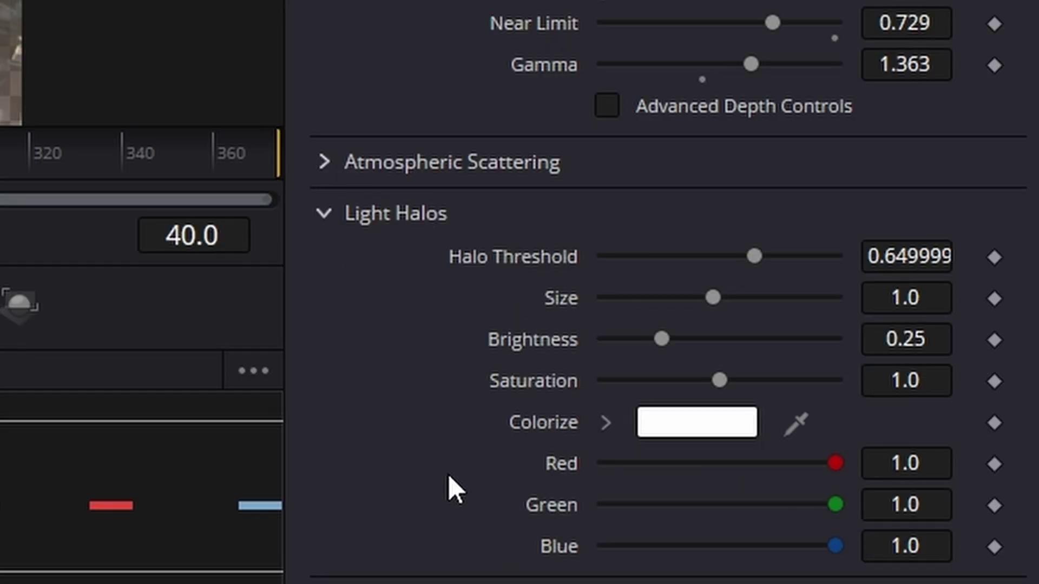
Enable Light Rays for the haze node and set the ray Angle to 64
click(317, 209)
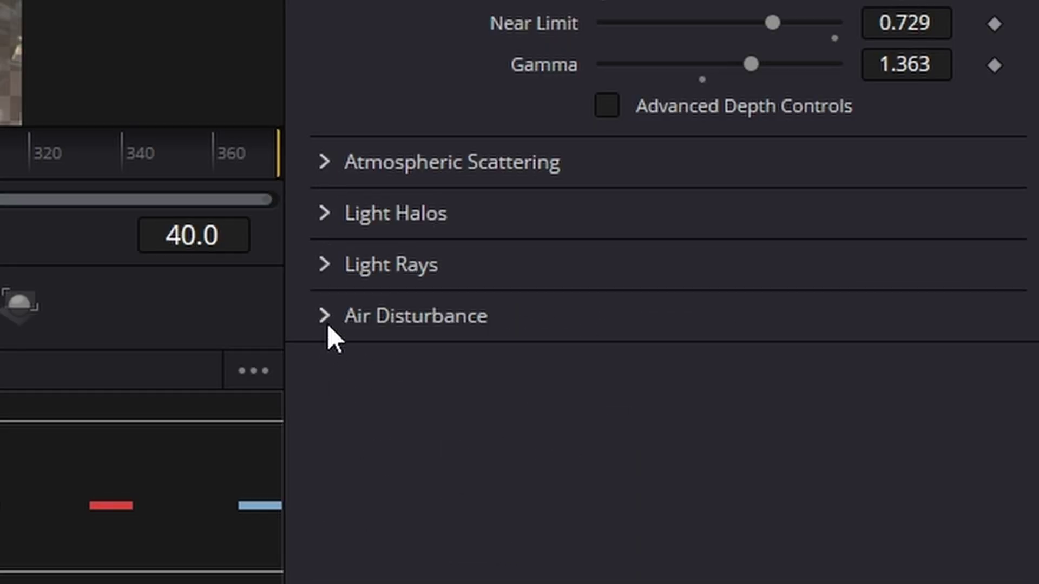
click(331, 262)
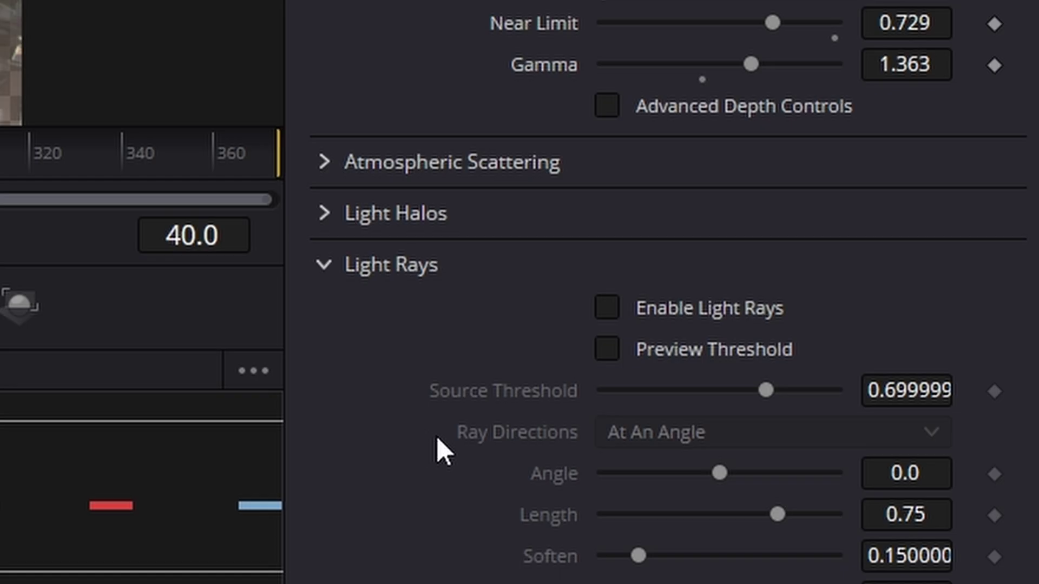
click(603, 307)
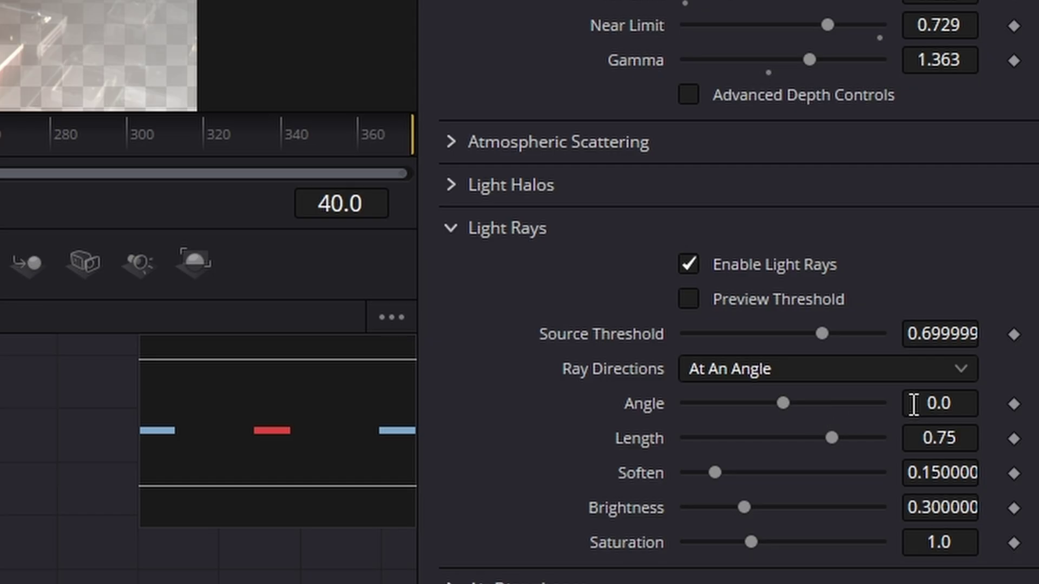
mouse_move(785, 406)
mouse_down()
mouse_move(816, 409)
mouse_move(799, 409)
mouse_up()
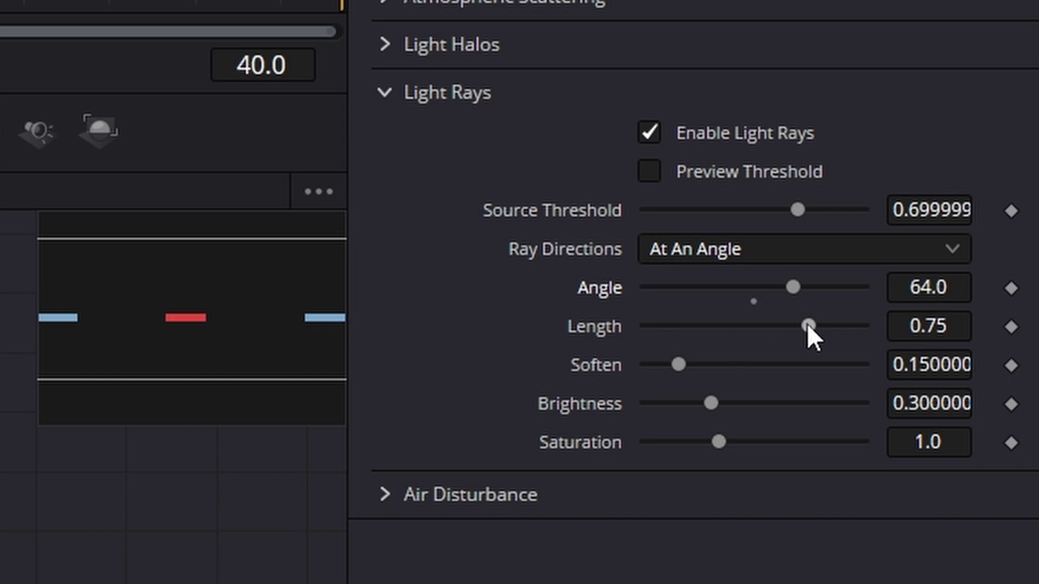
Set the light rays' Length to 0.807, increase their Soften amount and slightly lower their Brightness
drag(807, 323, 815, 324)
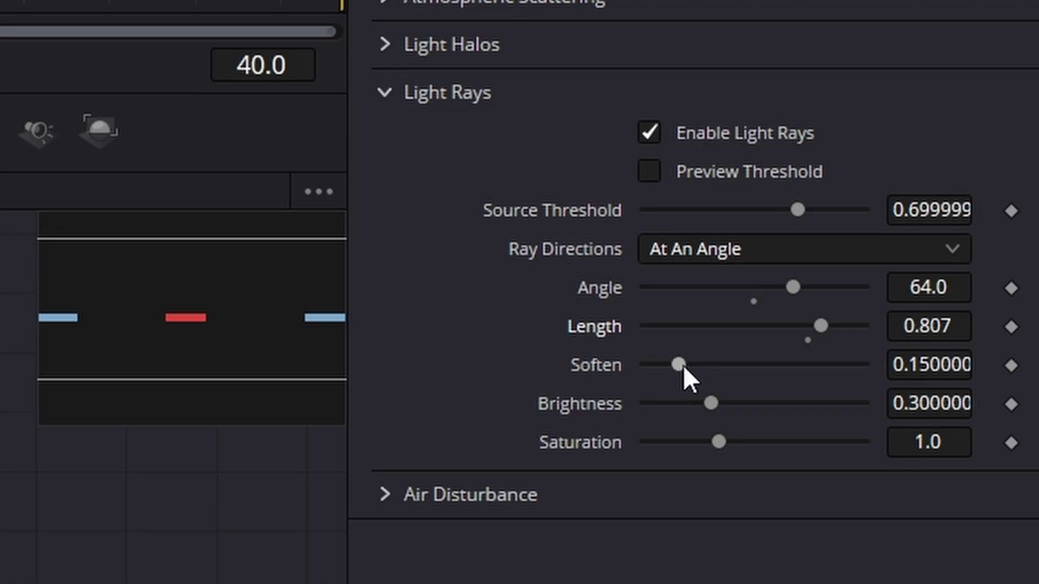
drag(683, 366, 725, 364)
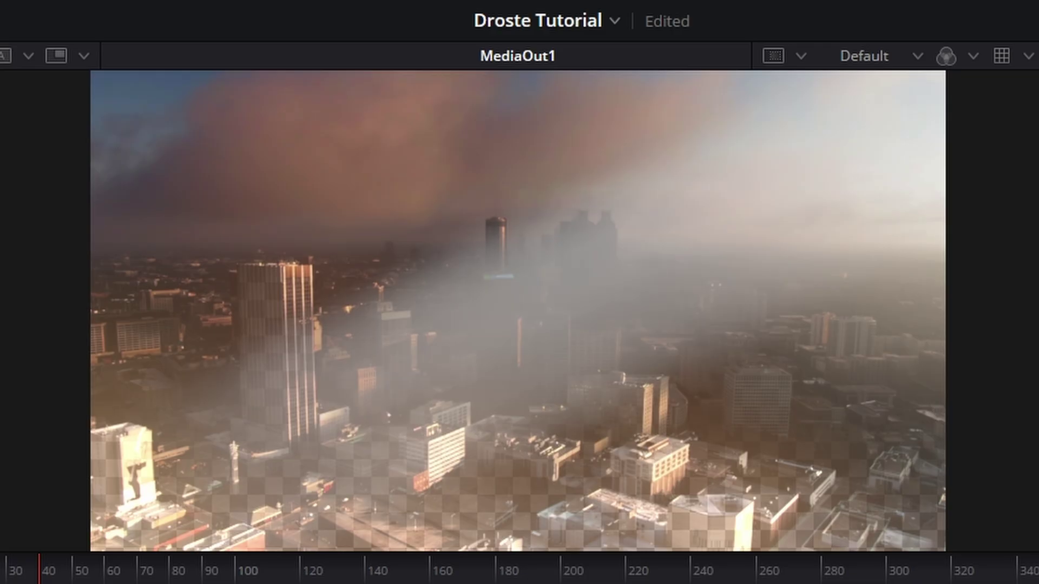
drag(711, 403, 703, 407)
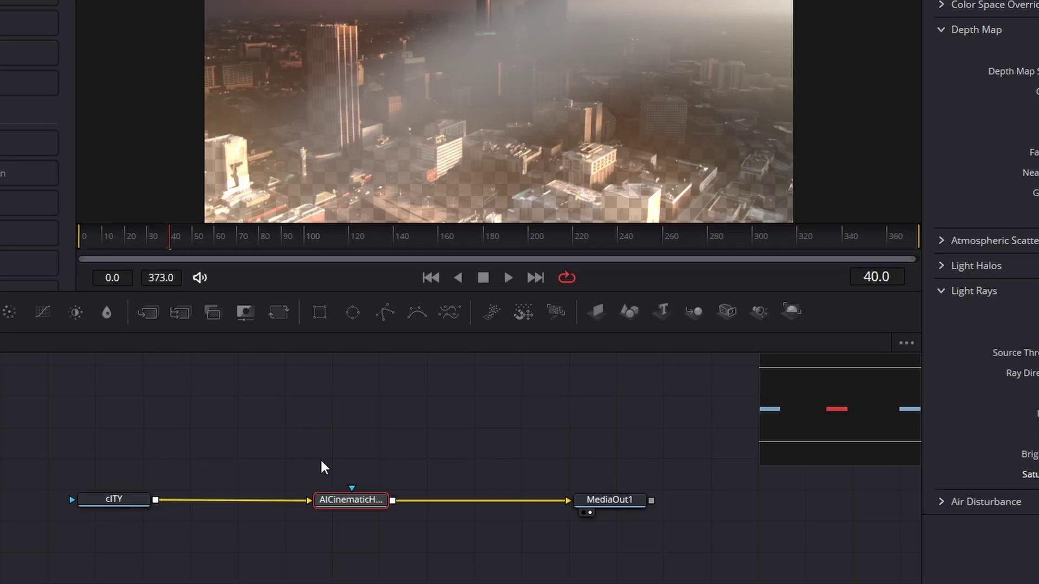
Move the Cinematic Haze node farther from MediaOut1 to leave more room between them
drag(76, 444, 404, 582)
drag(355, 502, 301, 503)
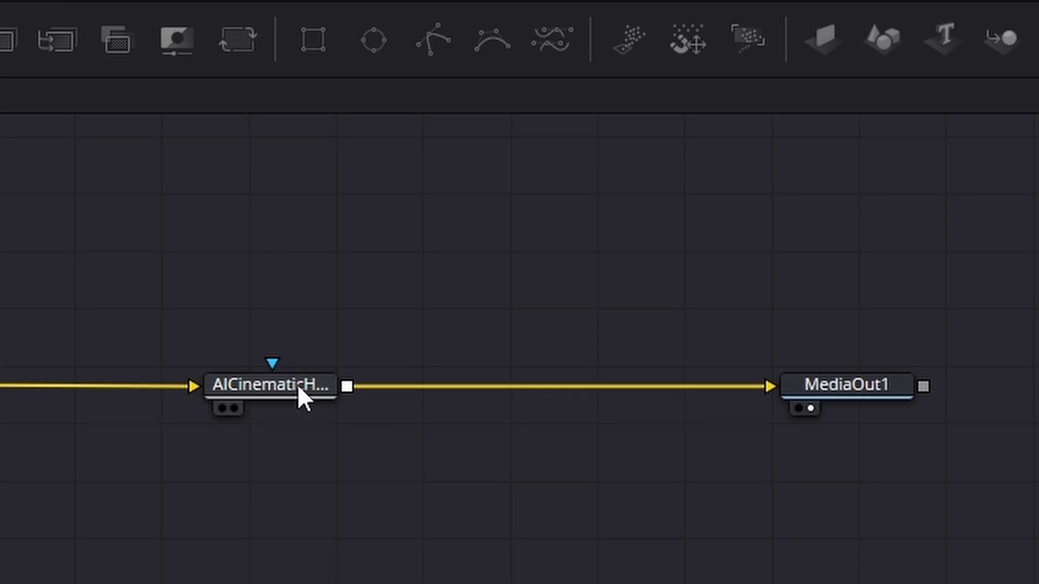
Add a Color Corrector node between the Cinematic Haze node and MediaOut1
click(311, 500)
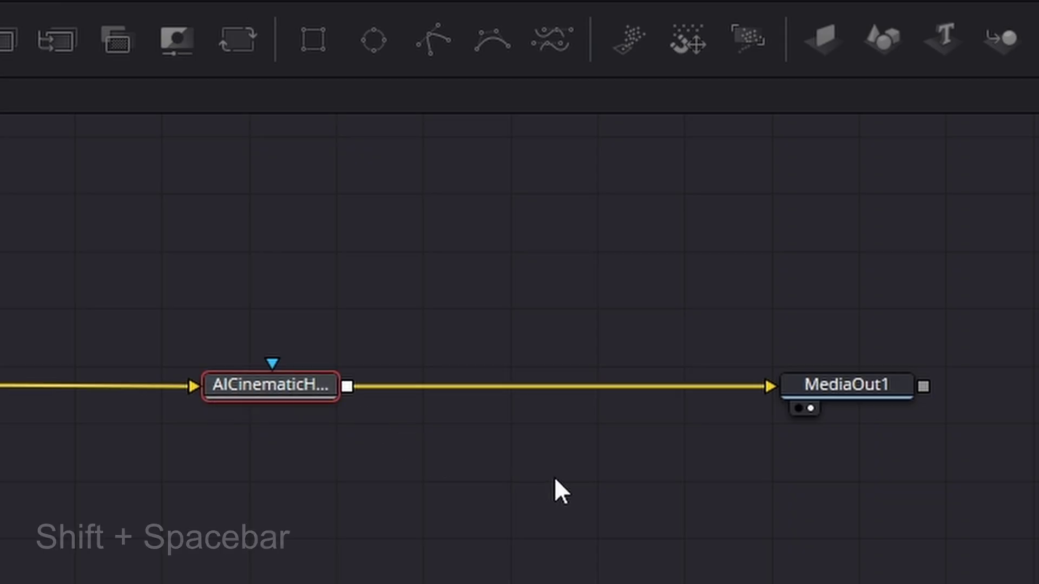
key(shift+space)
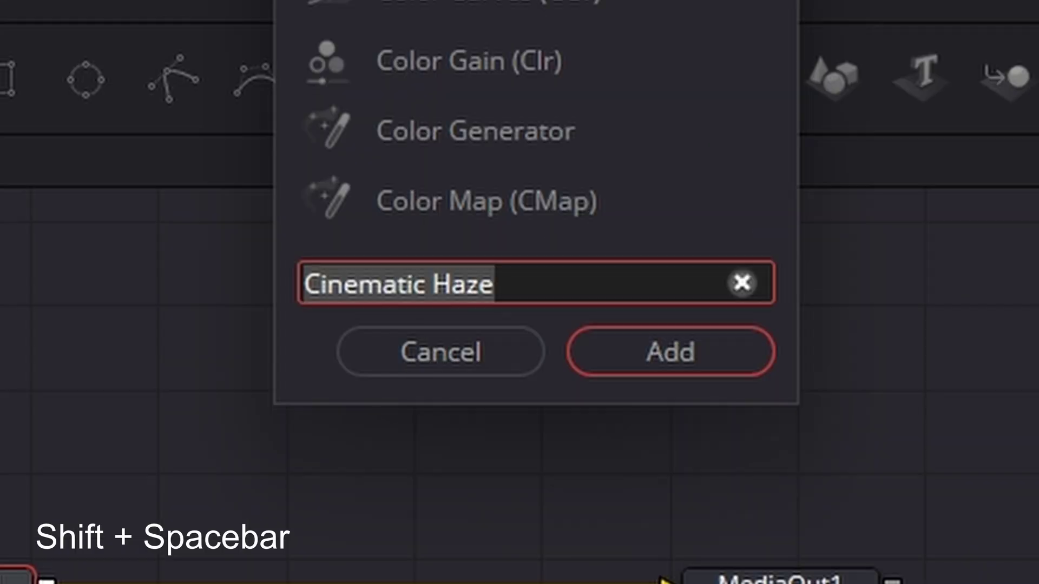
key(BackSpace)
text(cc)
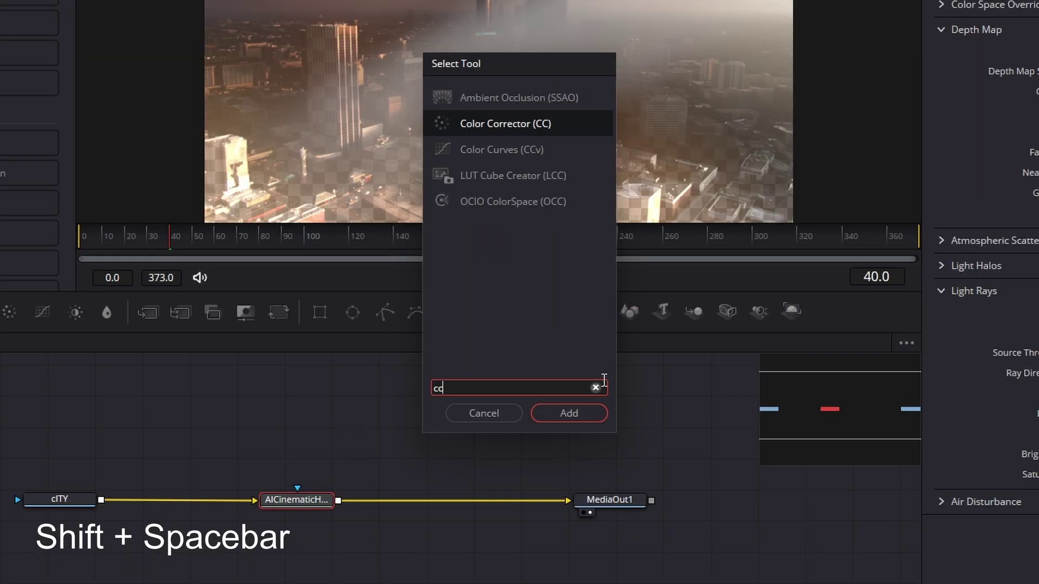
click(698, 355)
drag(434, 320, 501, 320)
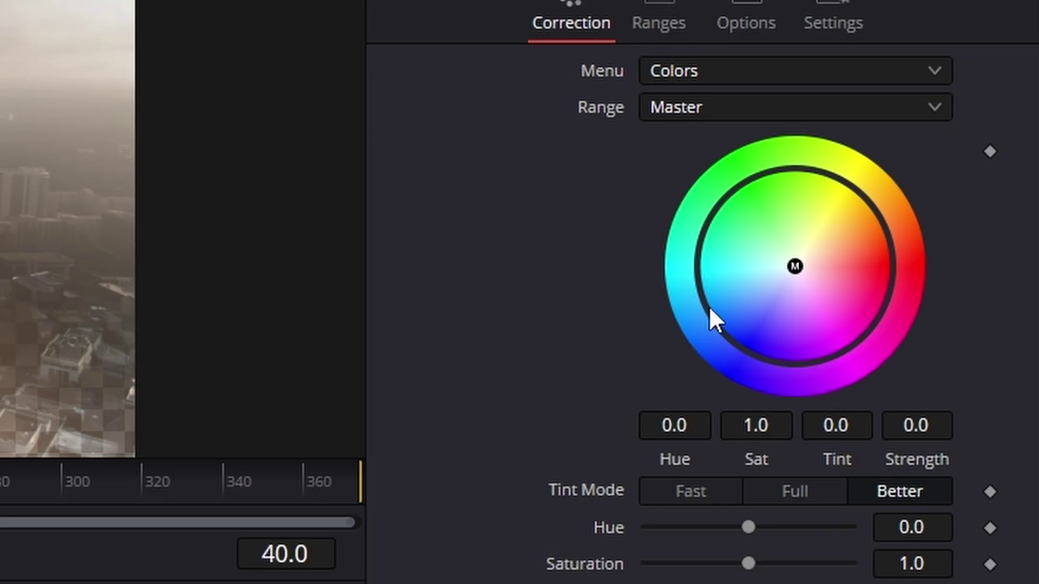
Shift the Color Corrector's Master color slightly toward pinkish red, with Tint about -0.025 and Strength about 0.149
drag(793, 265, 830, 271)
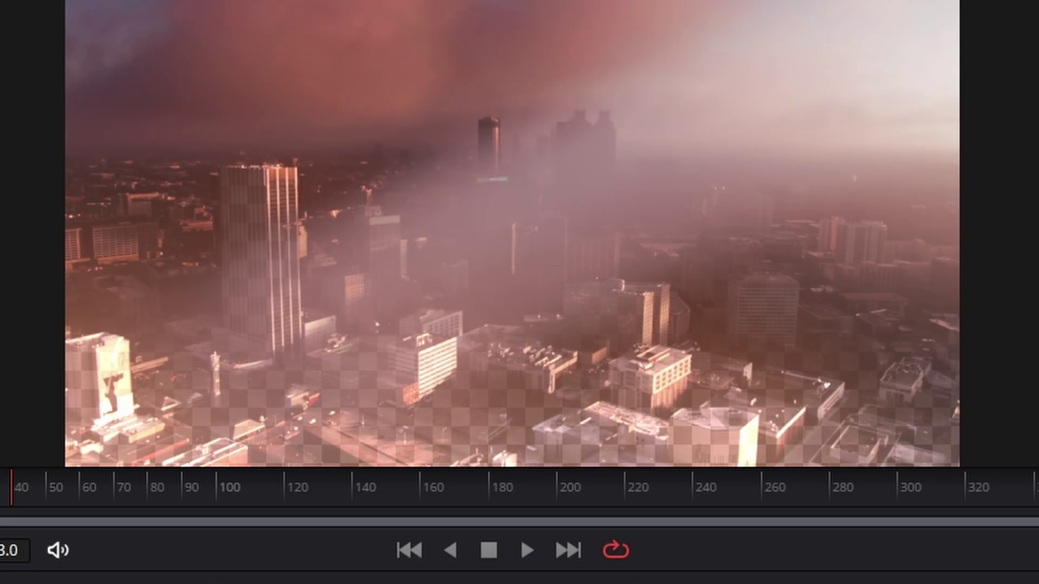
drag(831, 270, 831, 272)
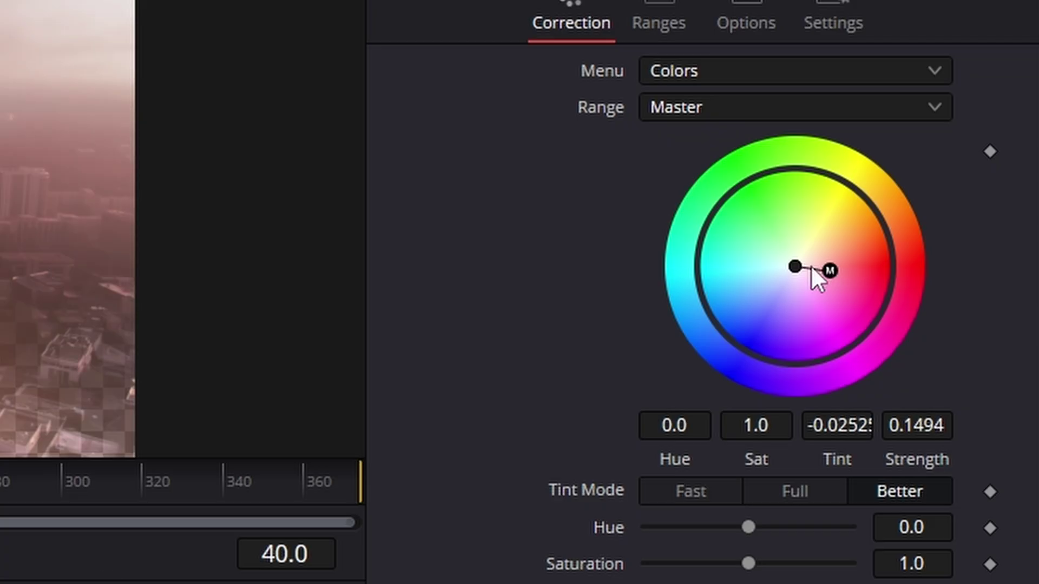